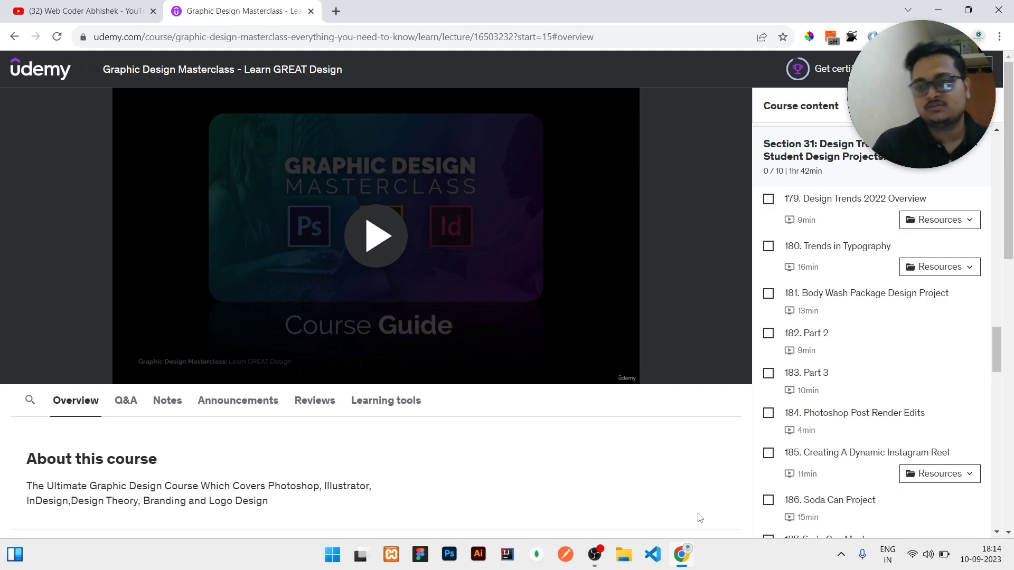
pyautogui.scroll(1, 814, 164)
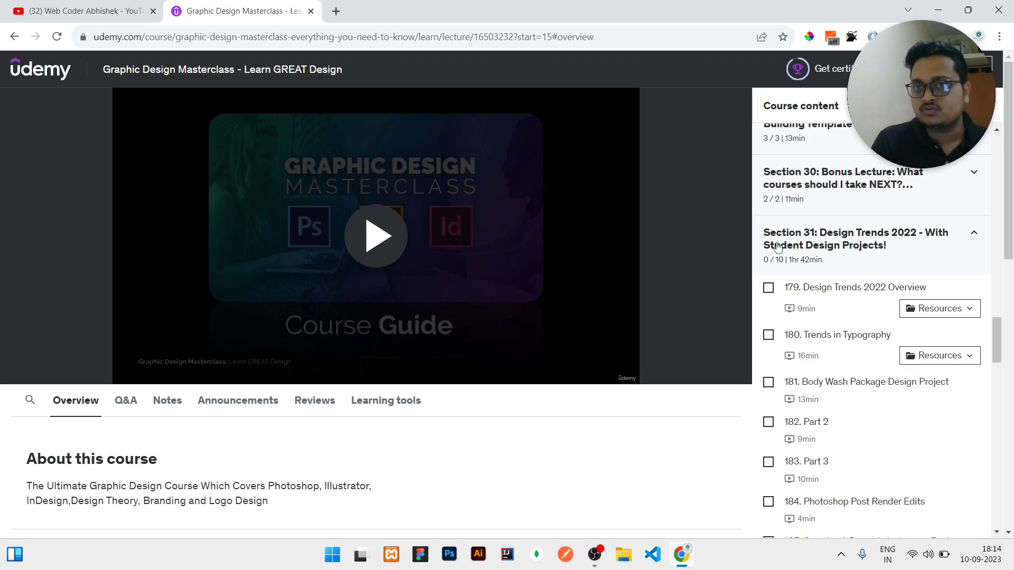
pyautogui.moveTo(815, 69)
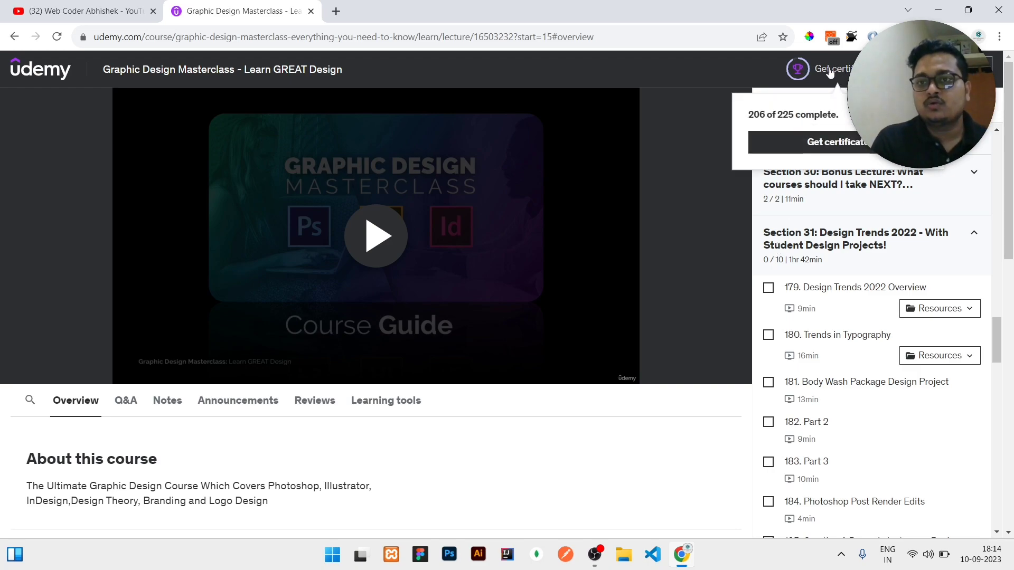
# Read the course progress count showing 206 of 225 lectures complete
pyautogui.moveTo(758, 116); pyautogui.dragTo(839, 120)
pyautogui.click(773, 117)
pyautogui.click(836, 125)
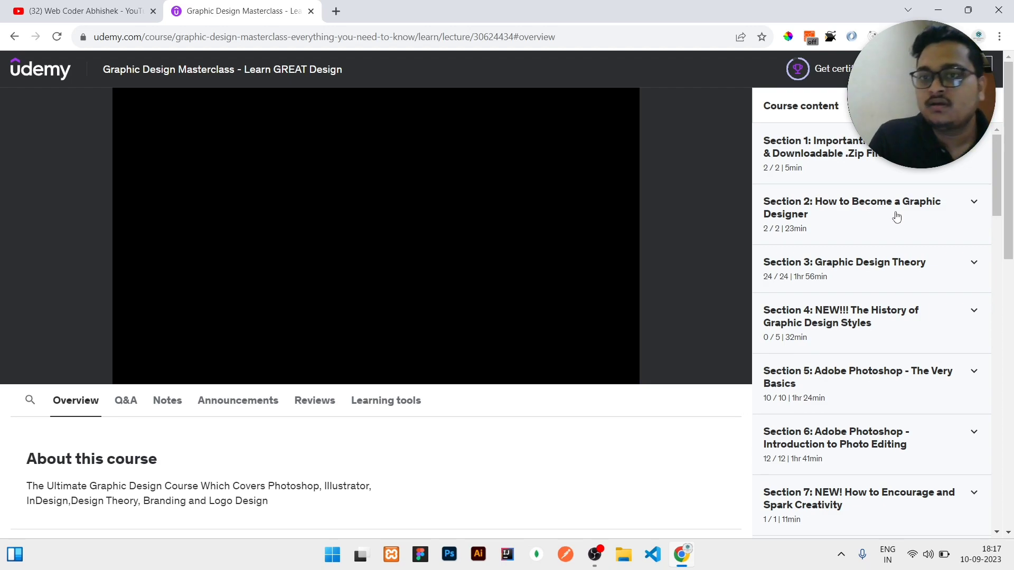
# Mark Section 4 lectures 29 through 33, including the student project, complete, then collapse it
pyautogui.click(828, 182)
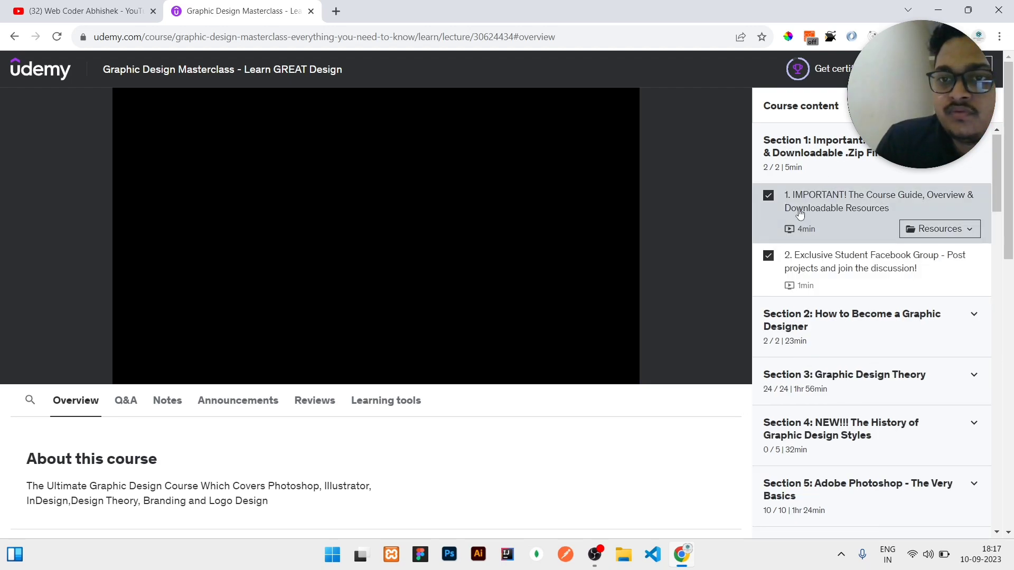
pyautogui.click(858, 156)
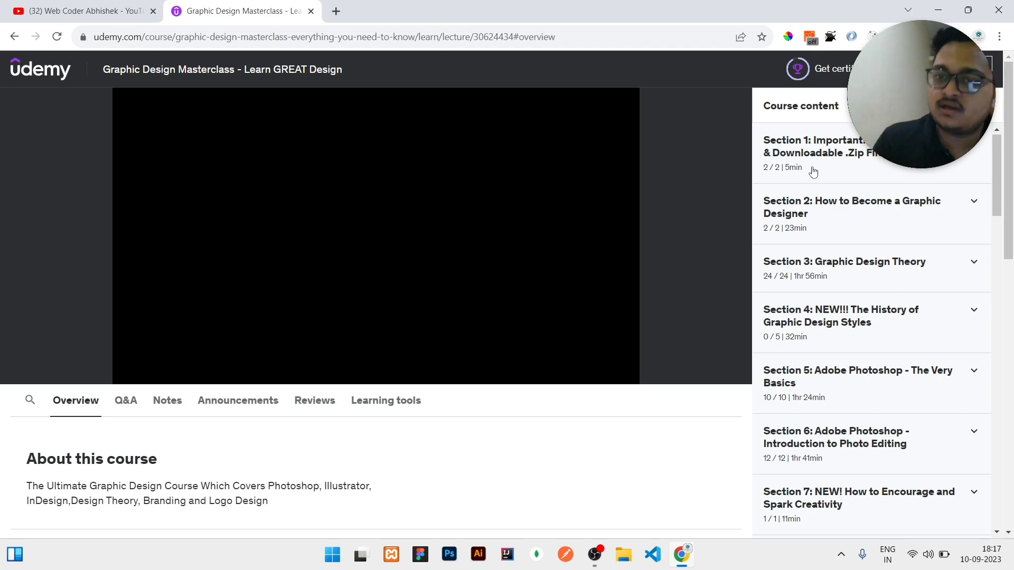
pyautogui.click(781, 321)
pyautogui.scroll(-2, 782, 317)
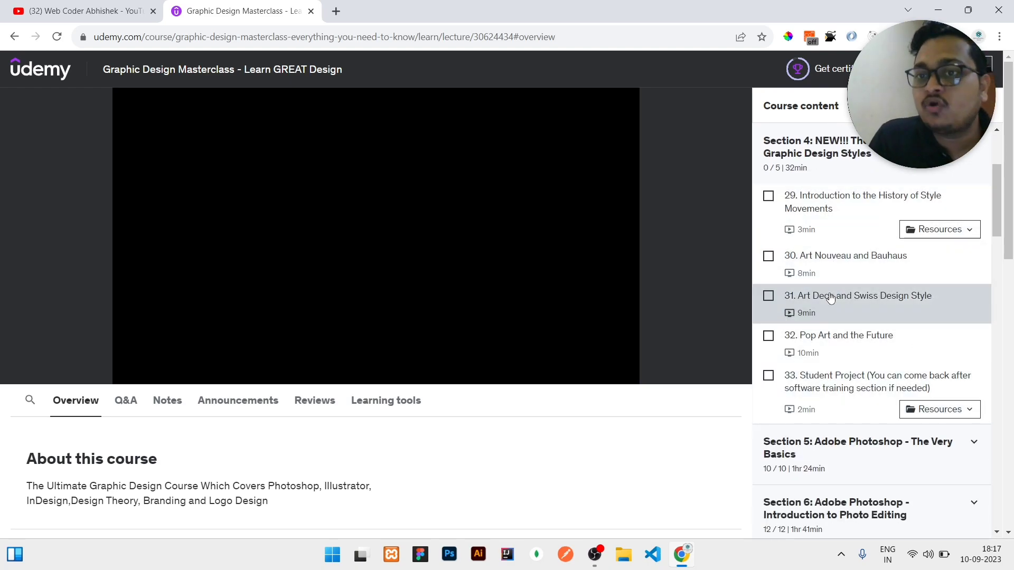
pyautogui.click(768, 197)
pyautogui.click(768, 257)
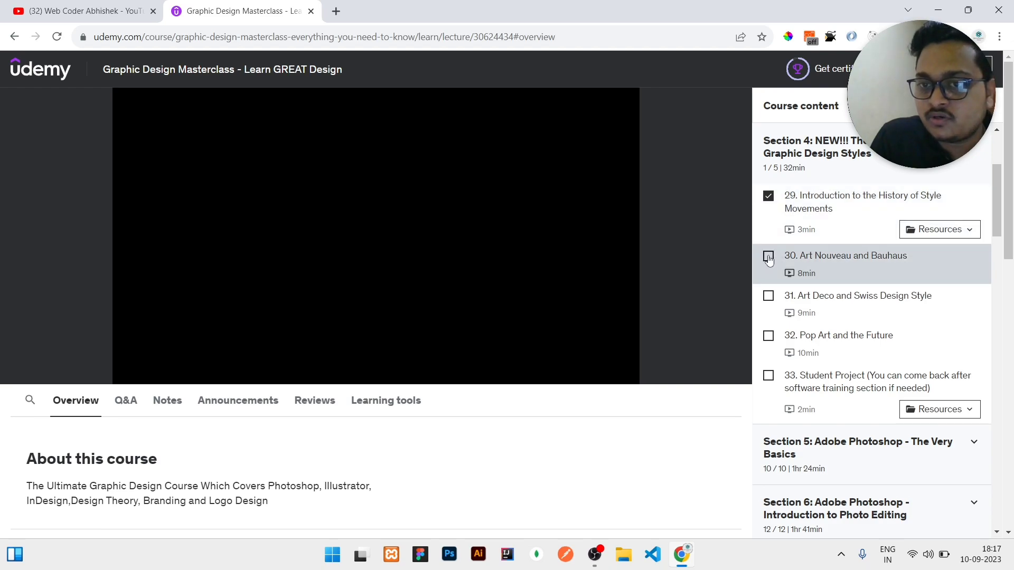
pyautogui.click(767, 296)
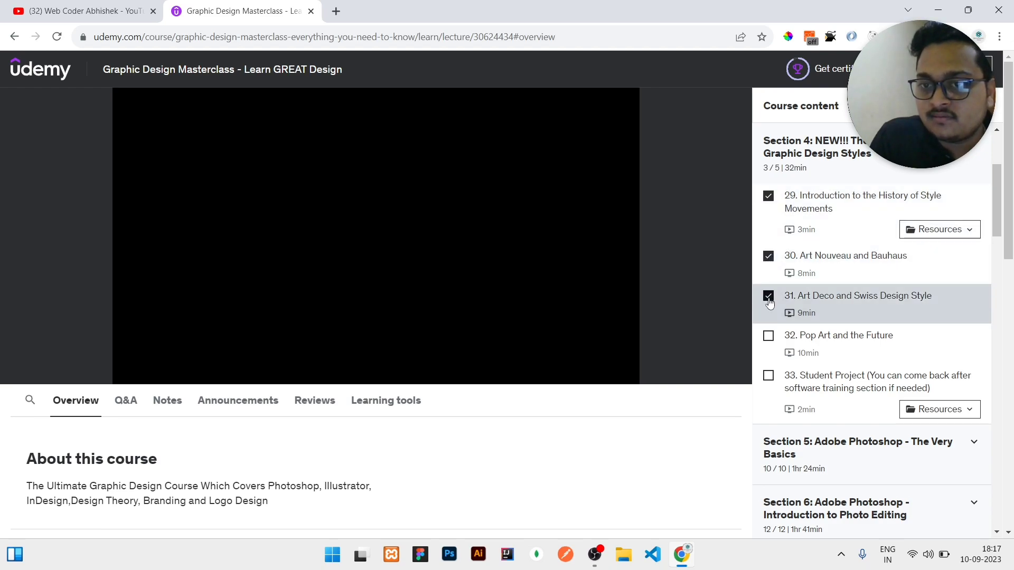
pyautogui.click(767, 376)
pyautogui.click(800, 169)
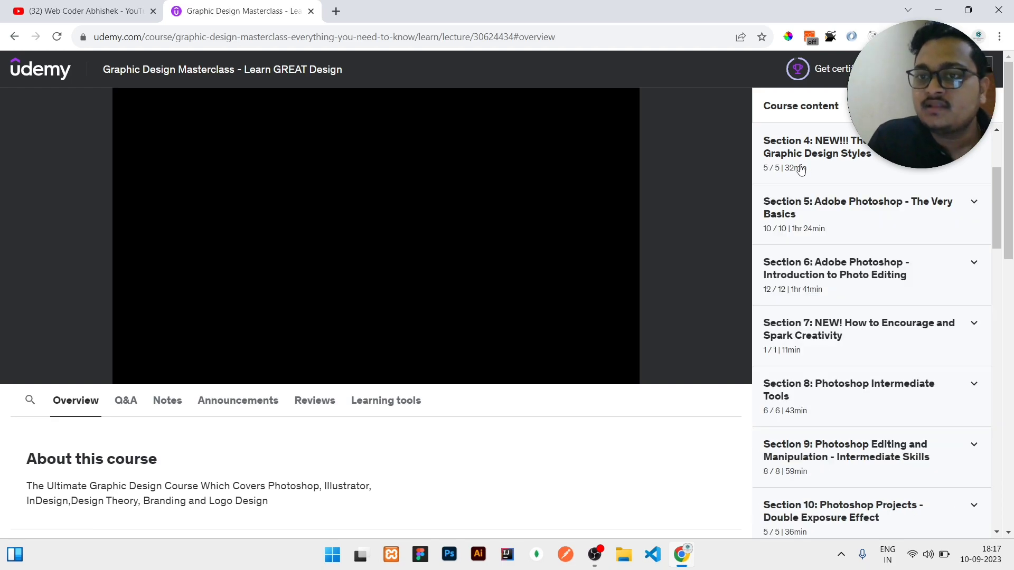
pyautogui.moveTo(797, 68)
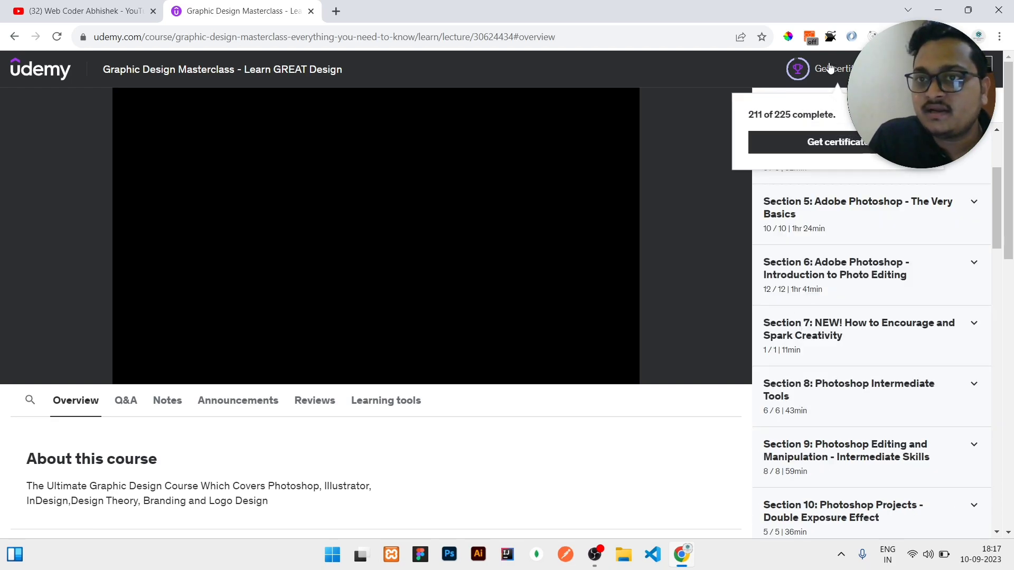
# Check that course progress now reads 211 of 225
pyautogui.moveTo(748, 115); pyautogui.dragTo(835, 115)
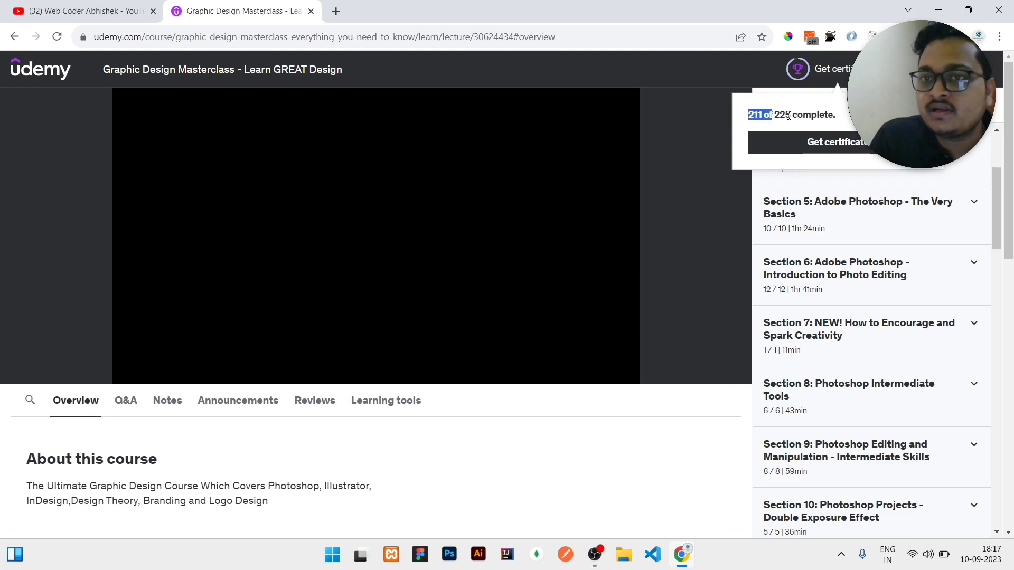
pyautogui.click(834, 115)
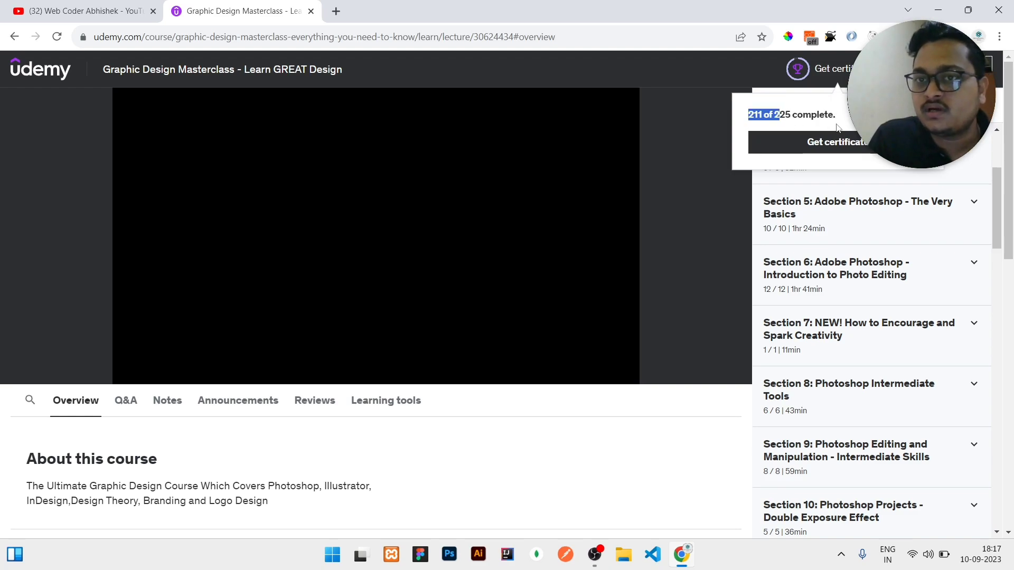
pyautogui.moveTo(747, 119); pyautogui.dragTo(837, 117)
pyautogui.click(836, 117)
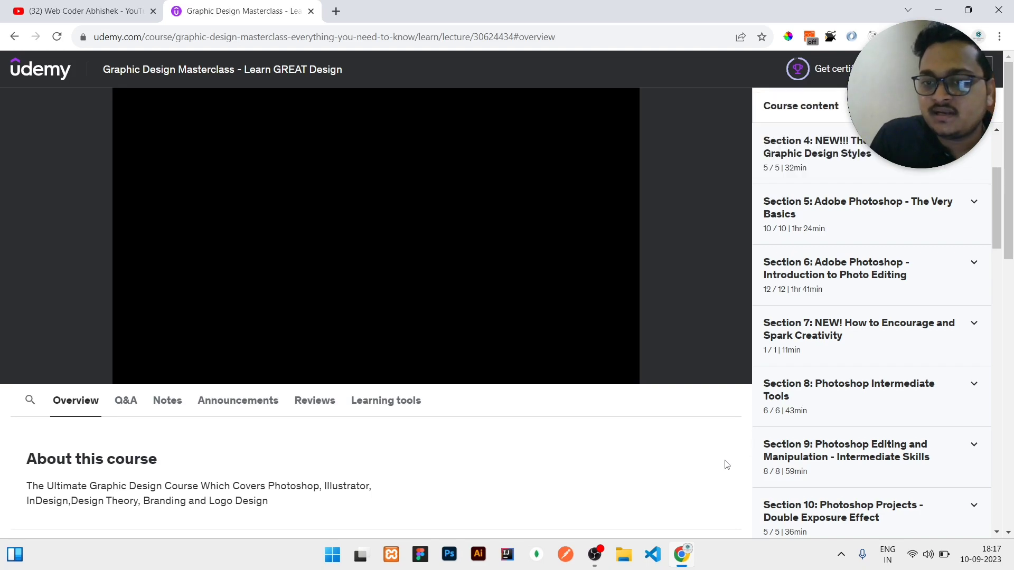
pyautogui.scroll(-1, 850, 441)
pyautogui.scroll(-2, 856, 444)
pyautogui.scroll(1, 856, 444)
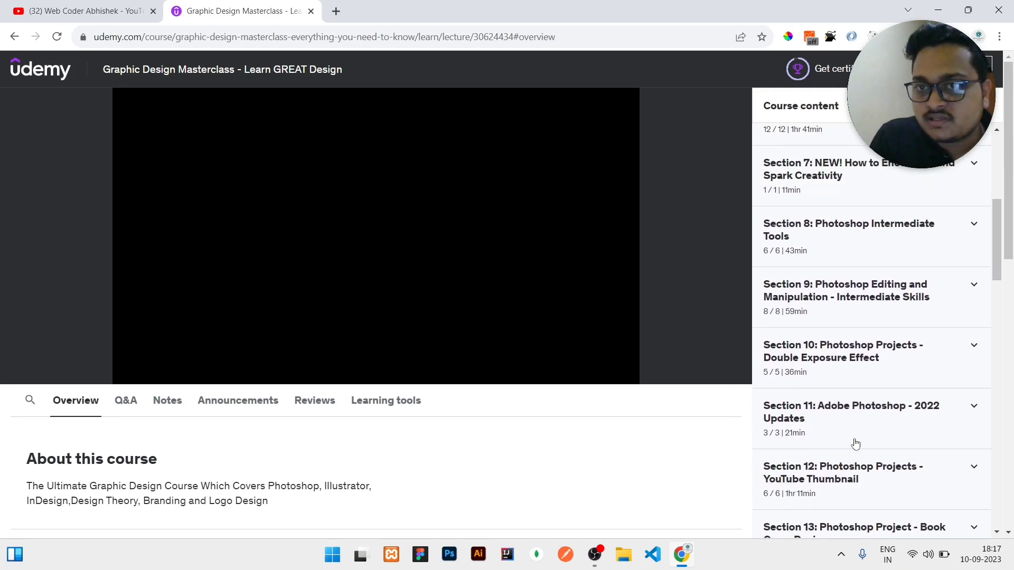
pyautogui.scroll(-2, 856, 444)
pyautogui.scroll(-2, 855, 443)
pyautogui.scroll(-1, 855, 444)
pyautogui.scroll(-2, 855, 444)
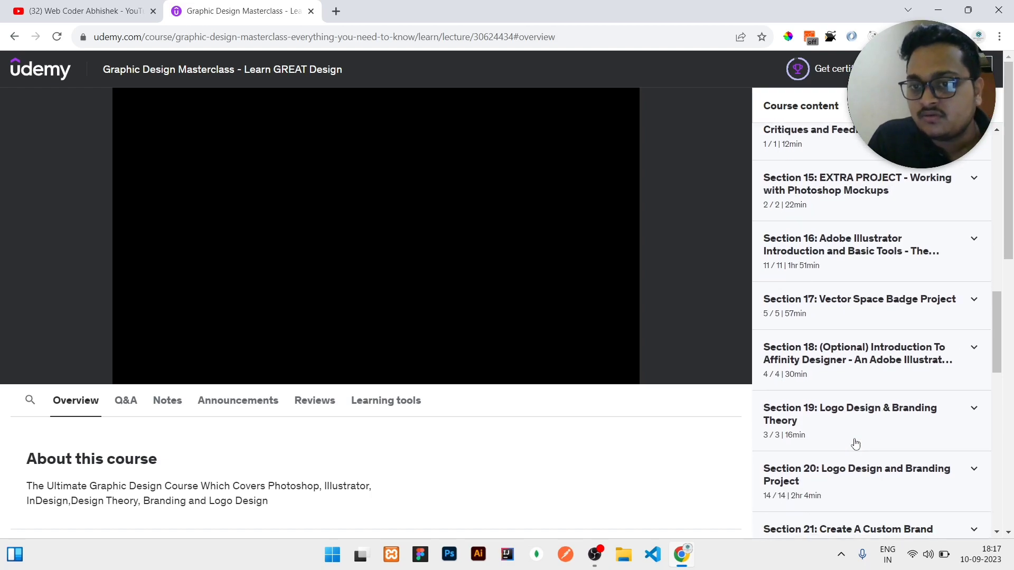
pyautogui.scroll(-1, 855, 444)
pyautogui.scroll(-2, 856, 443)
pyautogui.scroll(-1, 856, 444)
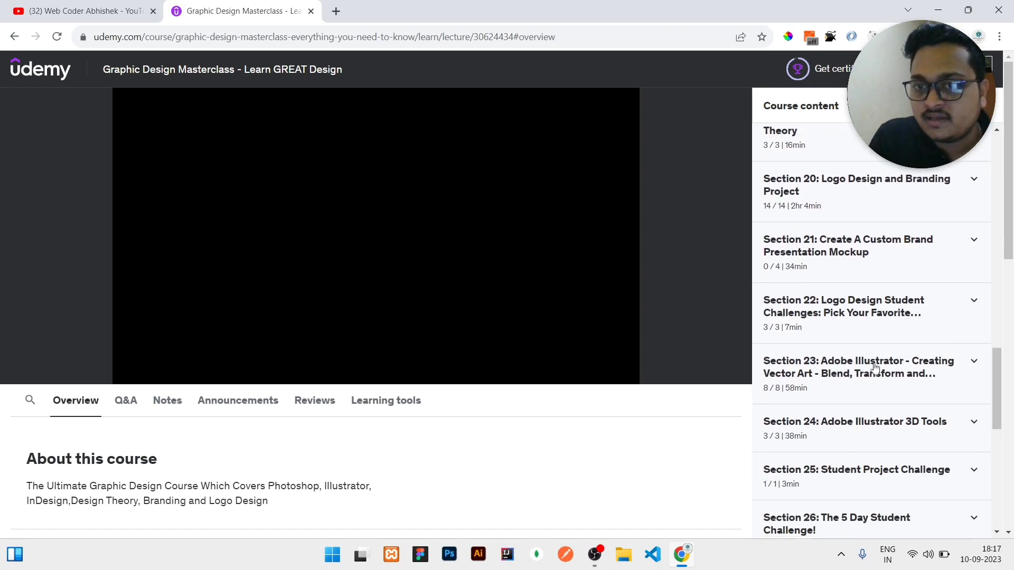
# Mark Section 21 lectures 131–133 complete and collapse the section
pyautogui.click(832, 264)
pyautogui.scroll(-1, 800, 230)
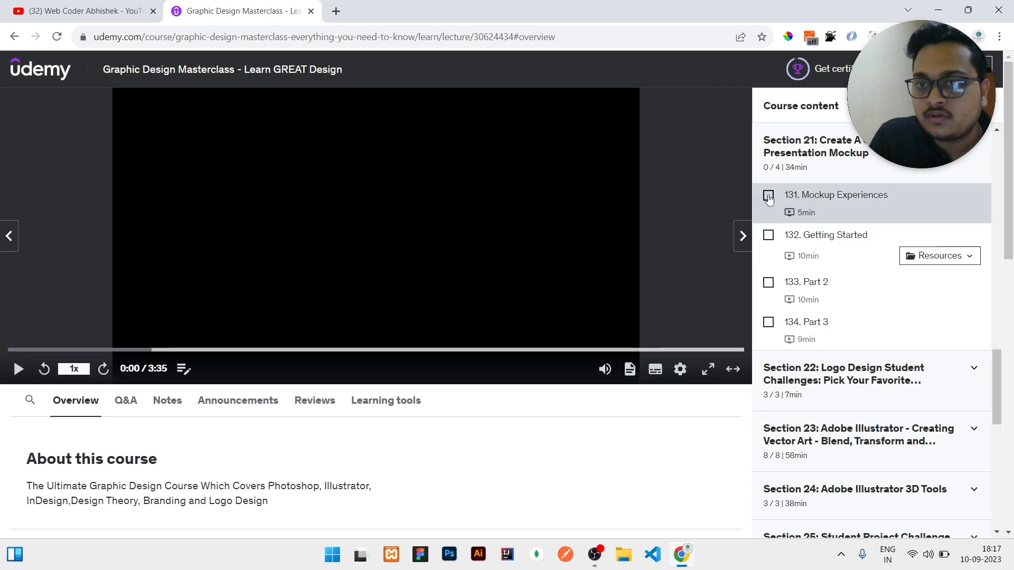
pyautogui.click(767, 194)
pyautogui.click(767, 235)
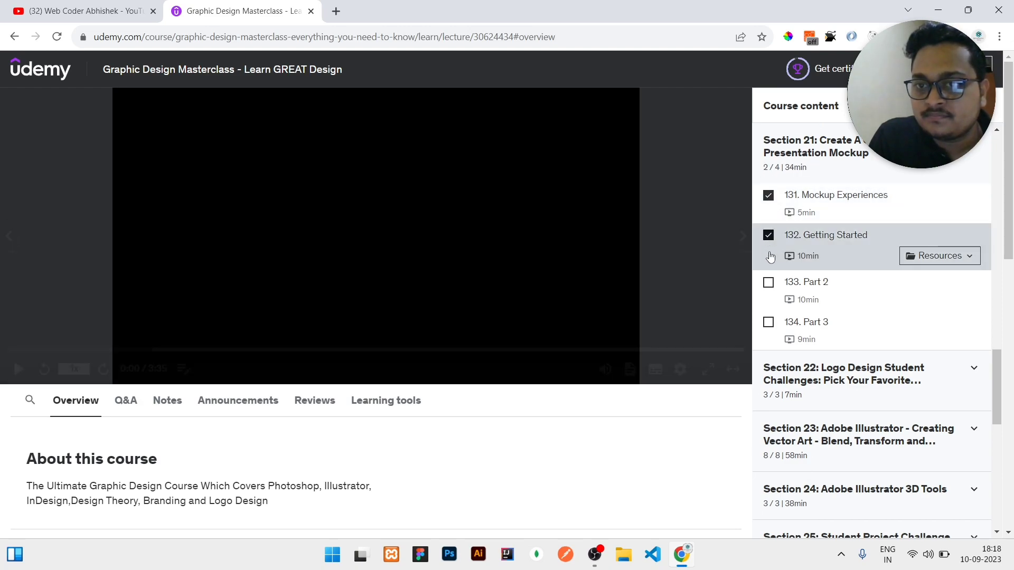
pyautogui.click(769, 283)
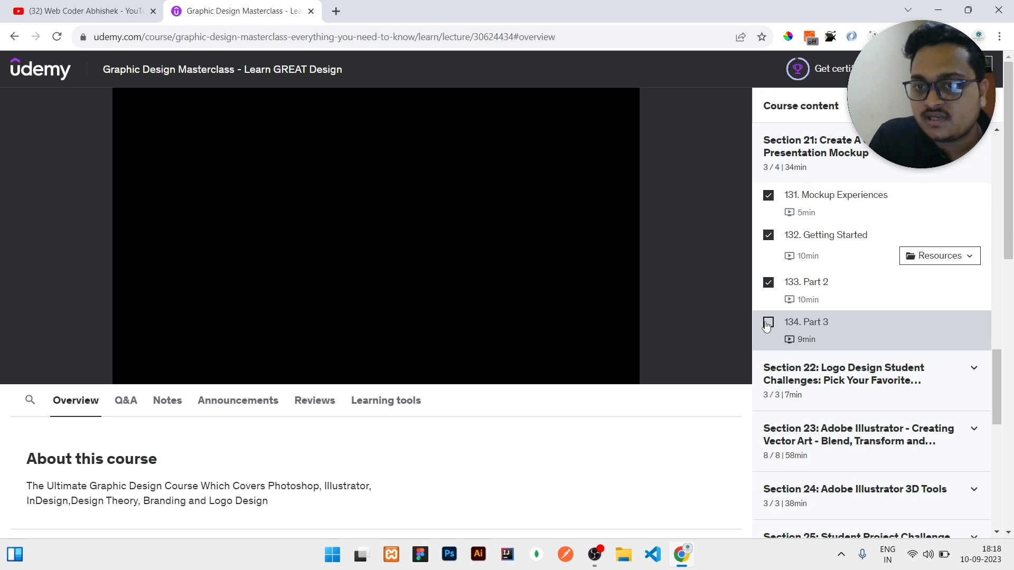
pyautogui.click(820, 159)
pyautogui.scroll(-2, 801, 337)
pyautogui.scroll(-1, 801, 337)
pyautogui.scroll(-2, 802, 336)
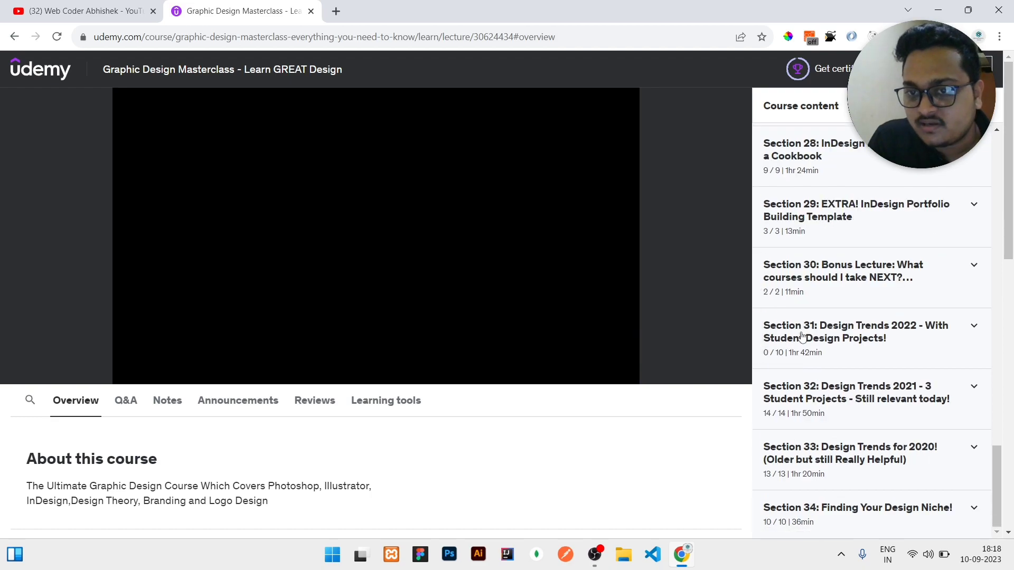
# Mark Section 31 lectures 179 through 187, including the Soda Can project, complete
pyautogui.click(820, 353)
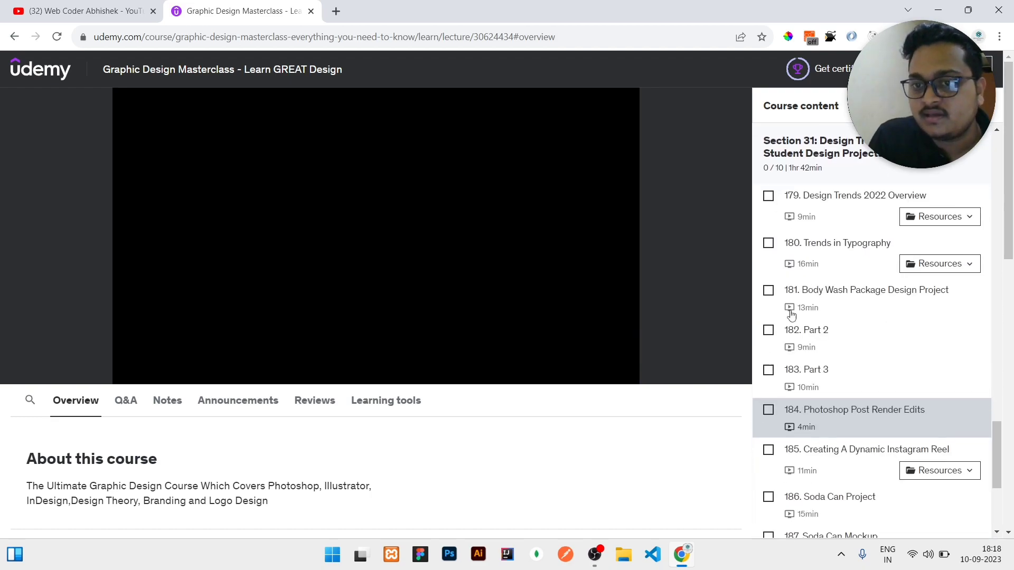
pyautogui.click(769, 196)
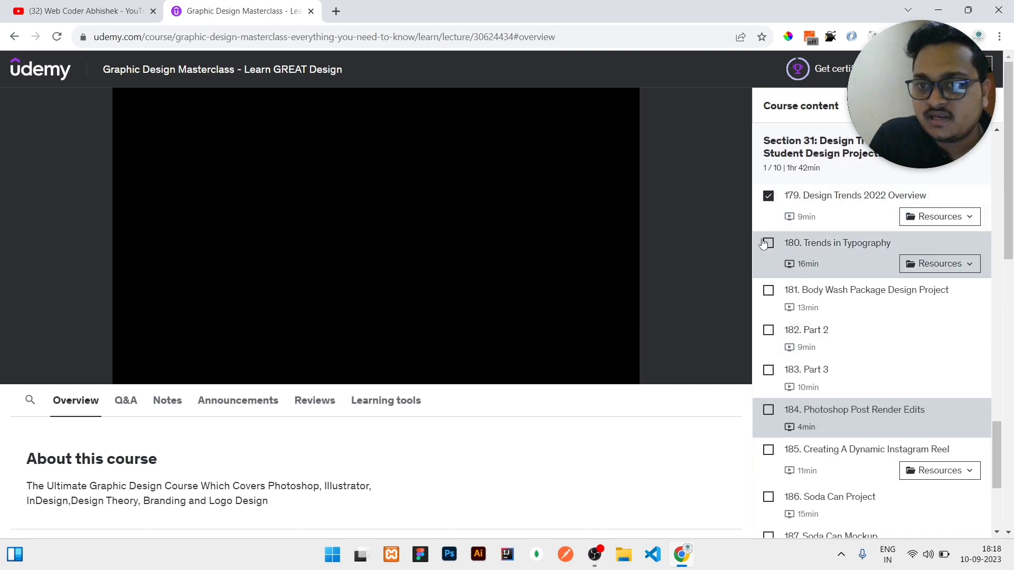
pyautogui.click(769, 243)
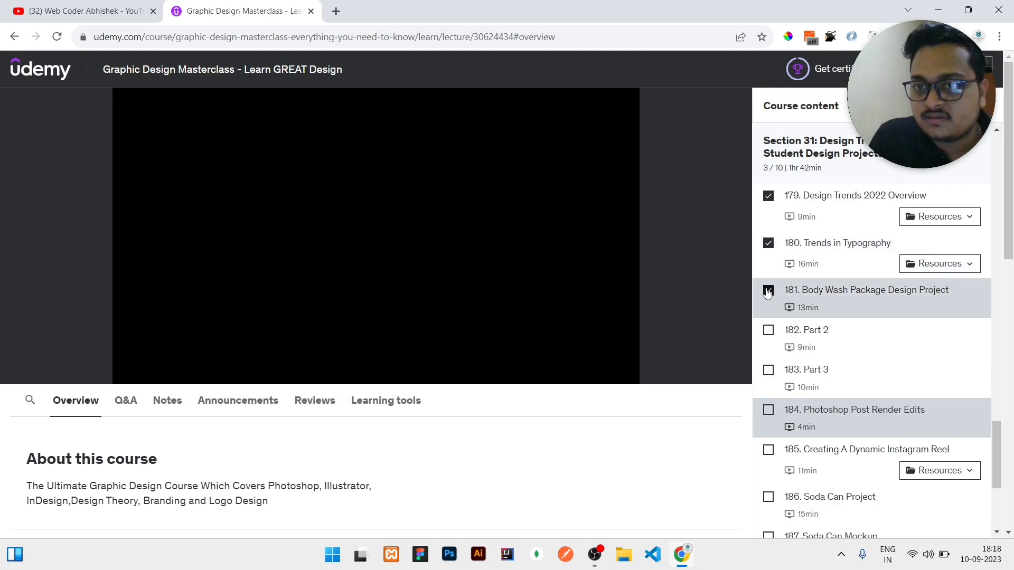
pyautogui.click(768, 332)
pyautogui.scroll(-2, 767, 332)
pyautogui.click(767, 264)
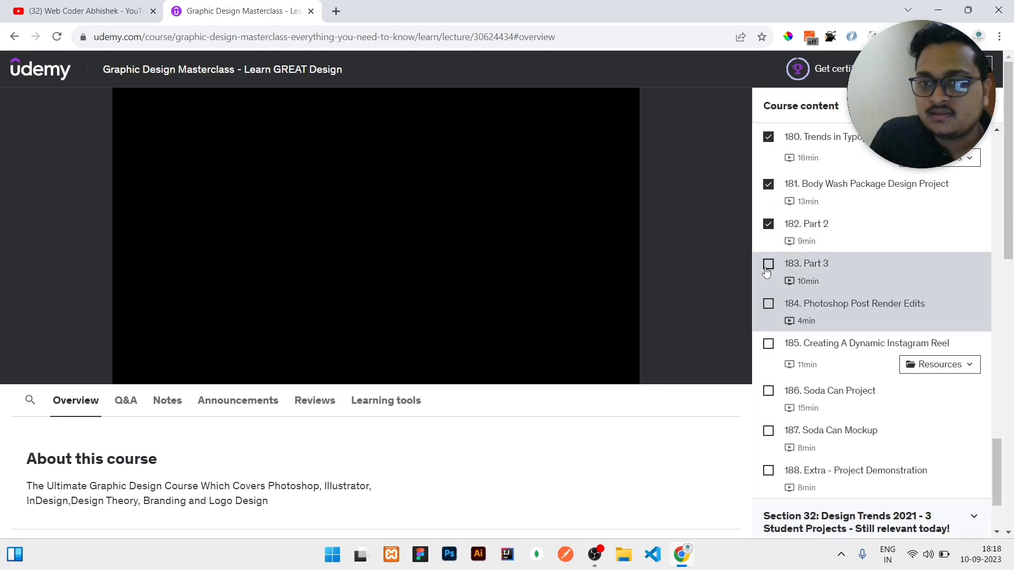
pyautogui.click(768, 303)
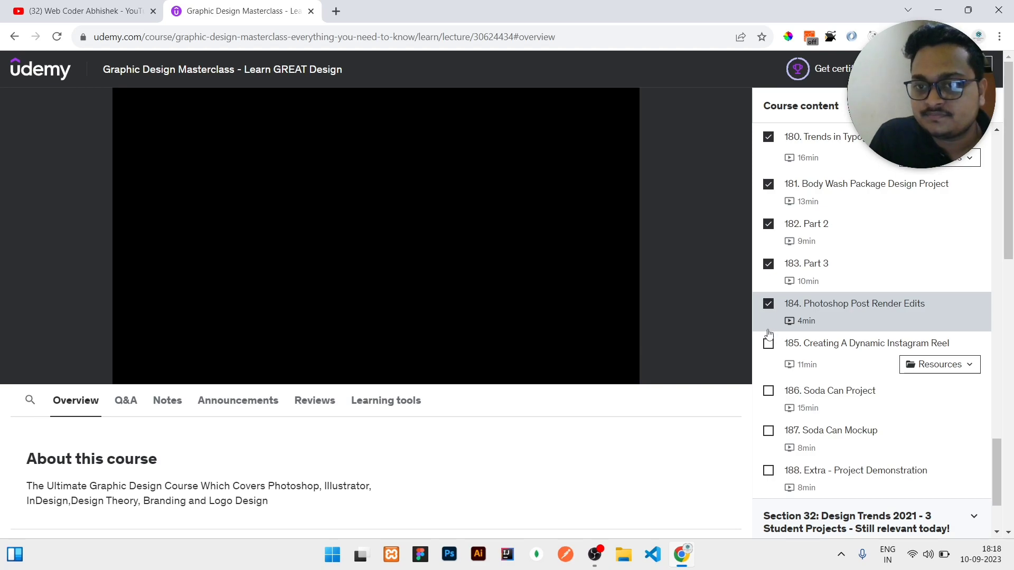
pyautogui.click(768, 342)
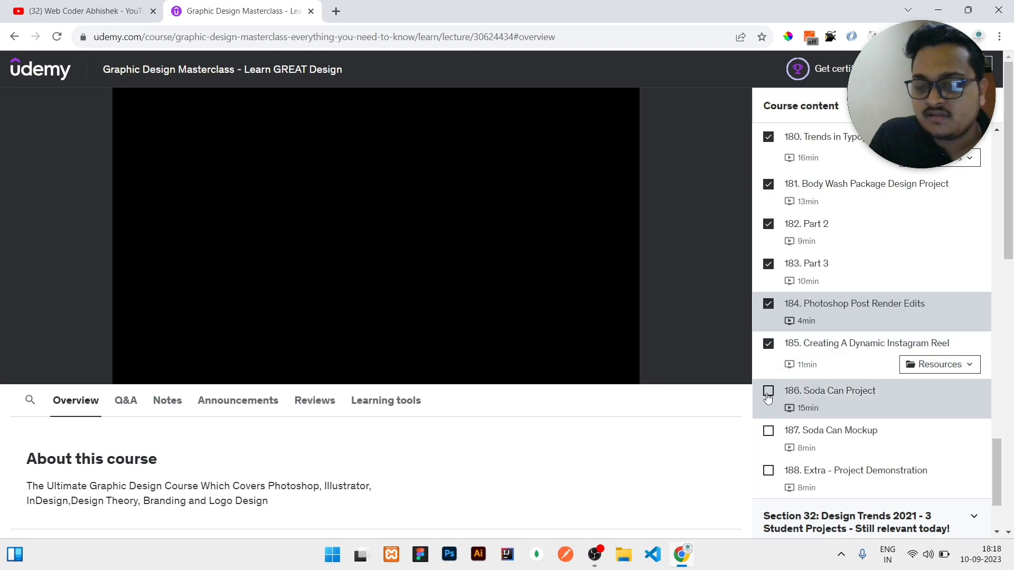
pyautogui.click(768, 392)
pyautogui.click(768, 431)
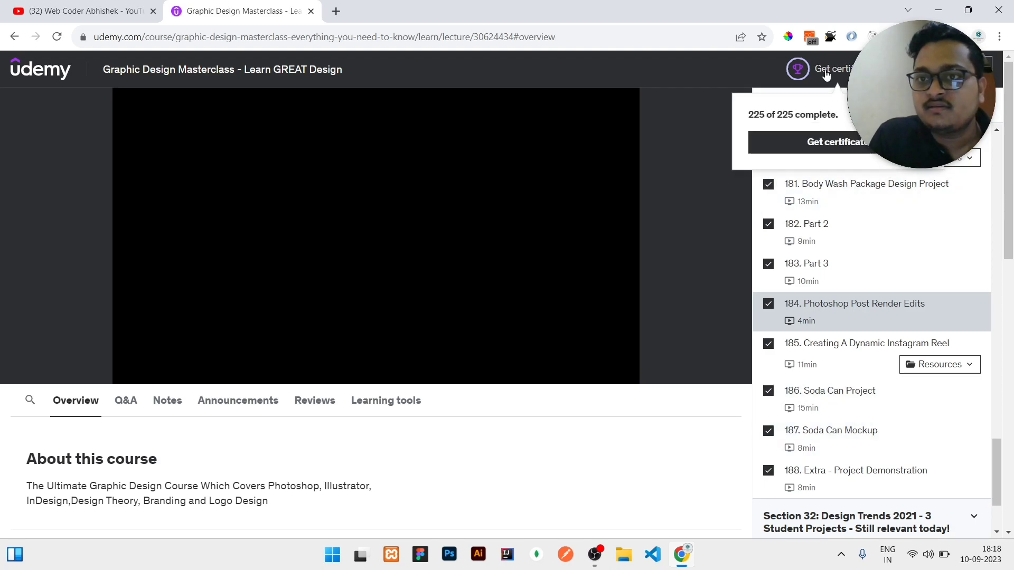
pyautogui.moveTo(798, 69)
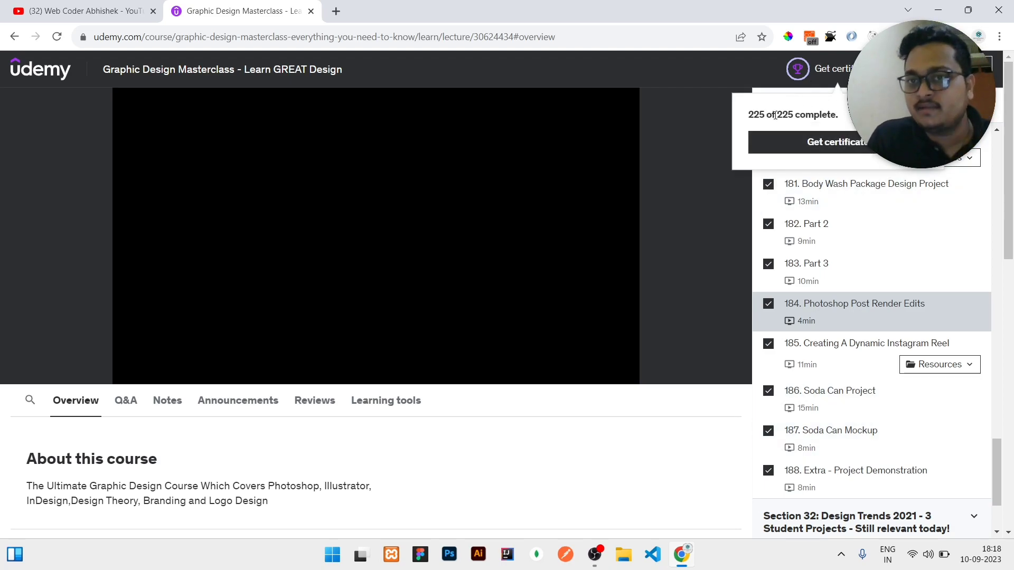
pyautogui.scroll(-1, 612, 341)
pyautogui.scroll(-3, 487, 487)
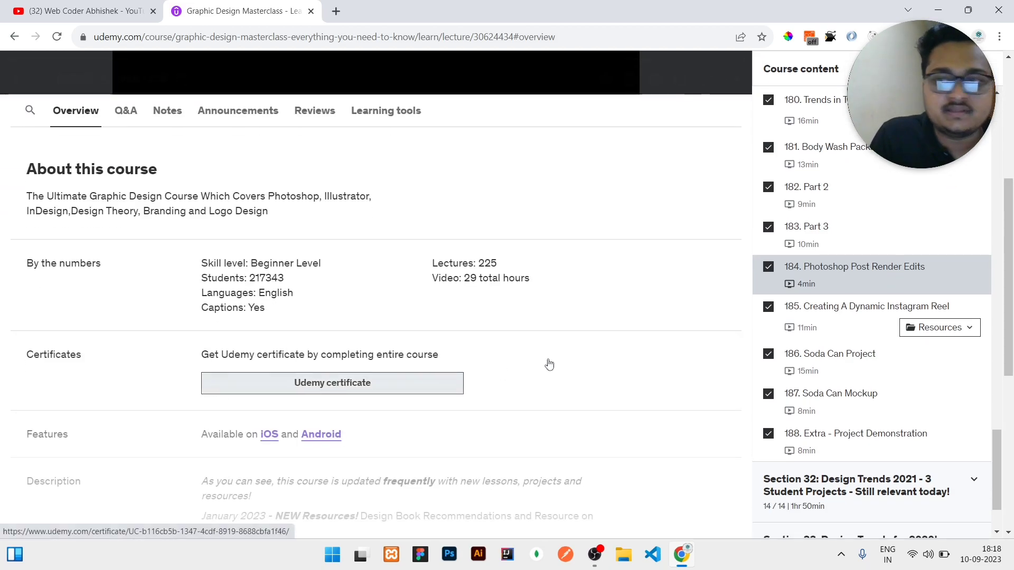
pyautogui.scroll(2, 543, 361)
pyautogui.scroll(2, 544, 362)
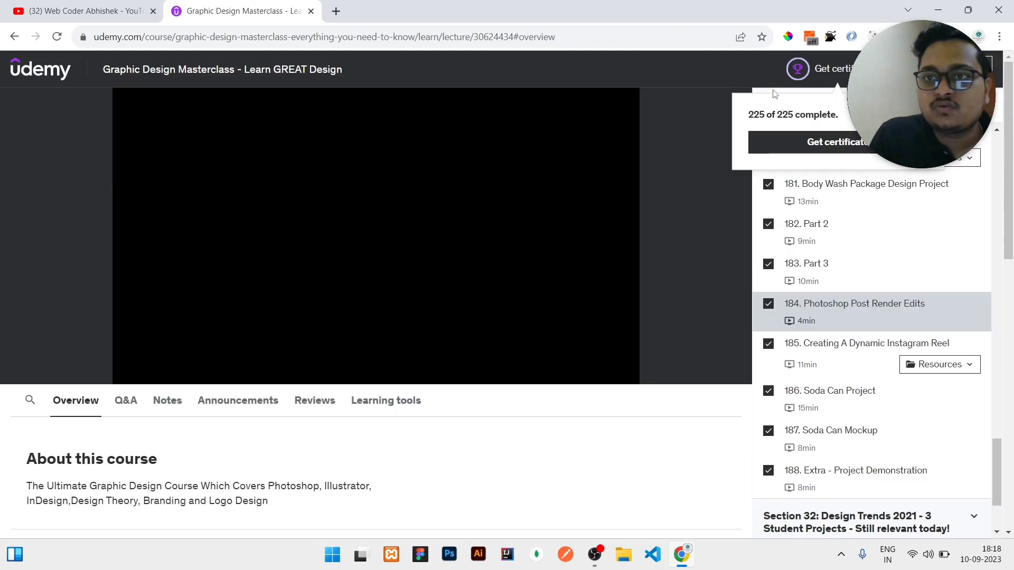
# Open the Graphic Design Masterclass certificate of completion, then return to the YouTube tab
pyautogui.click(832, 143)
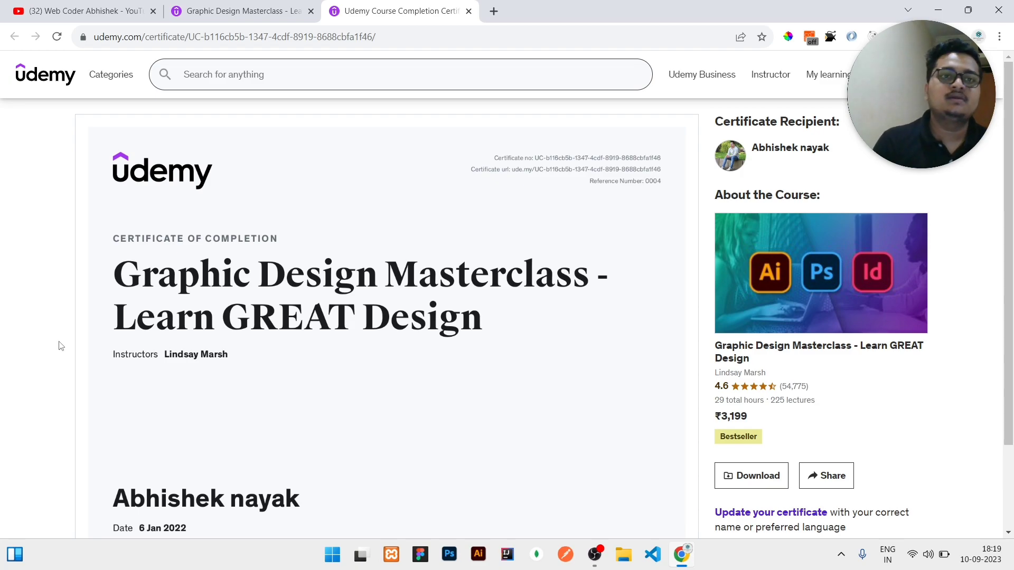
pyautogui.click(81, 7)
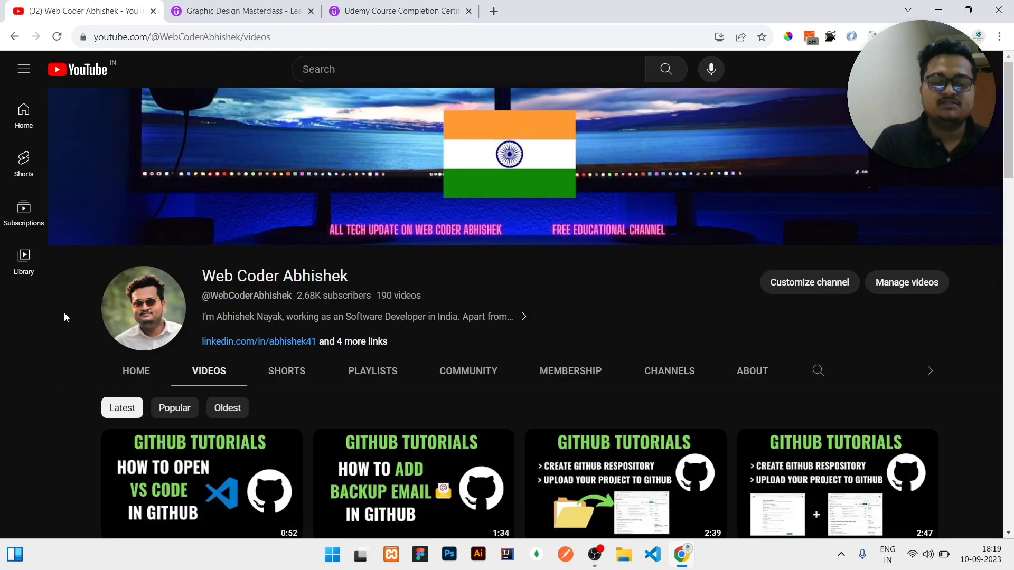